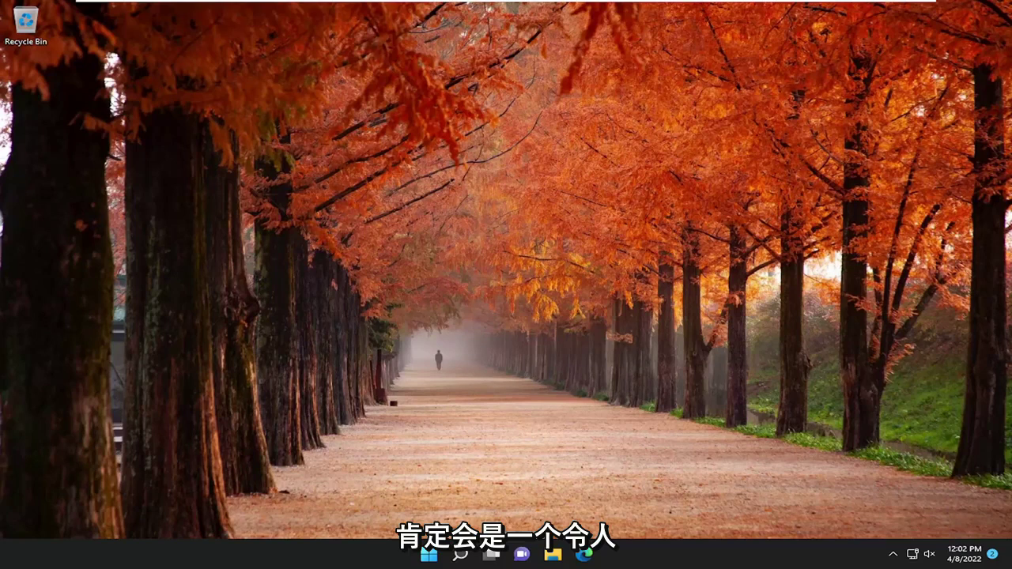
Open the Windows Update settings and check for updates
left_click(460, 554)
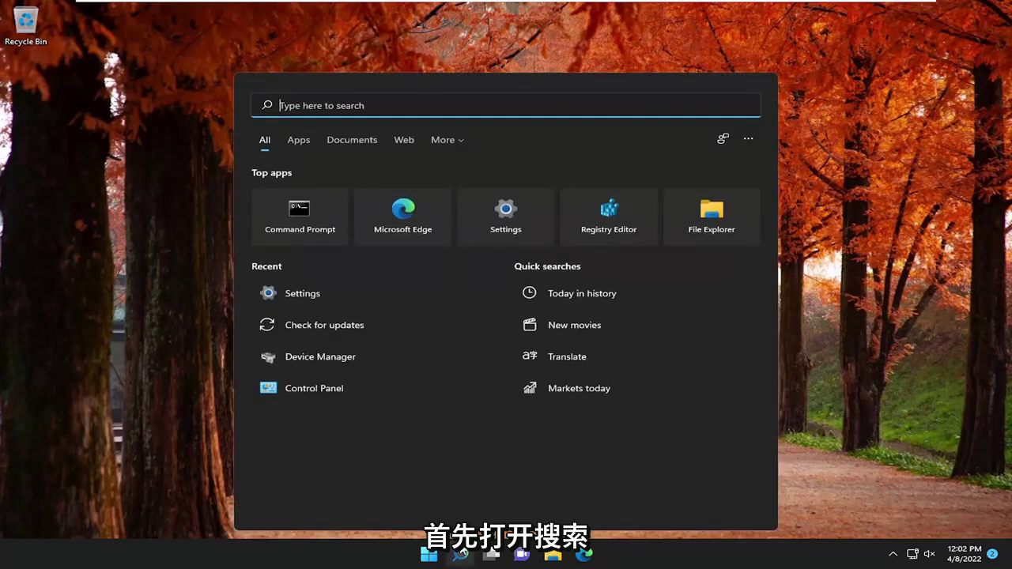
type("update")
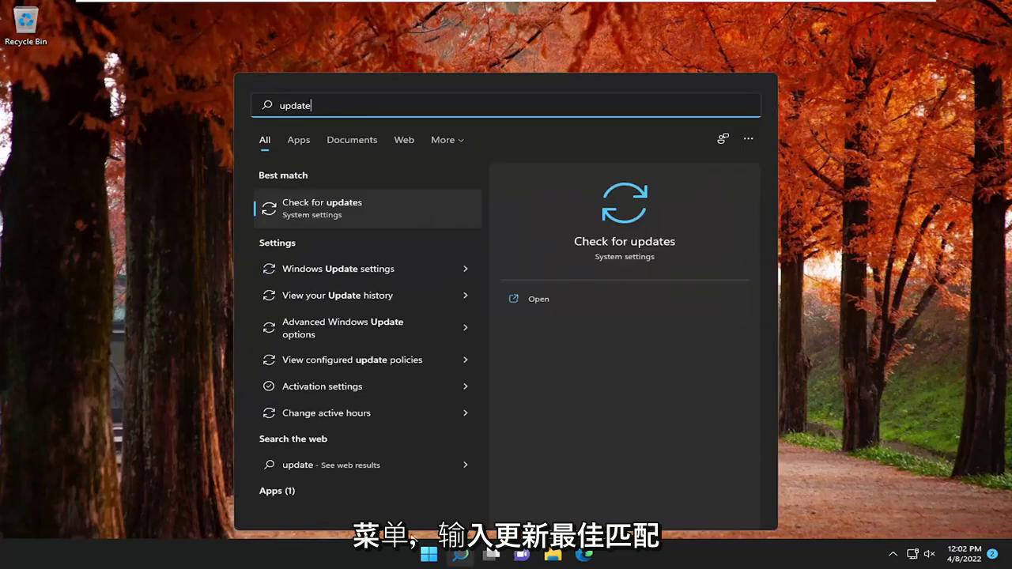
left_click(306, 205)
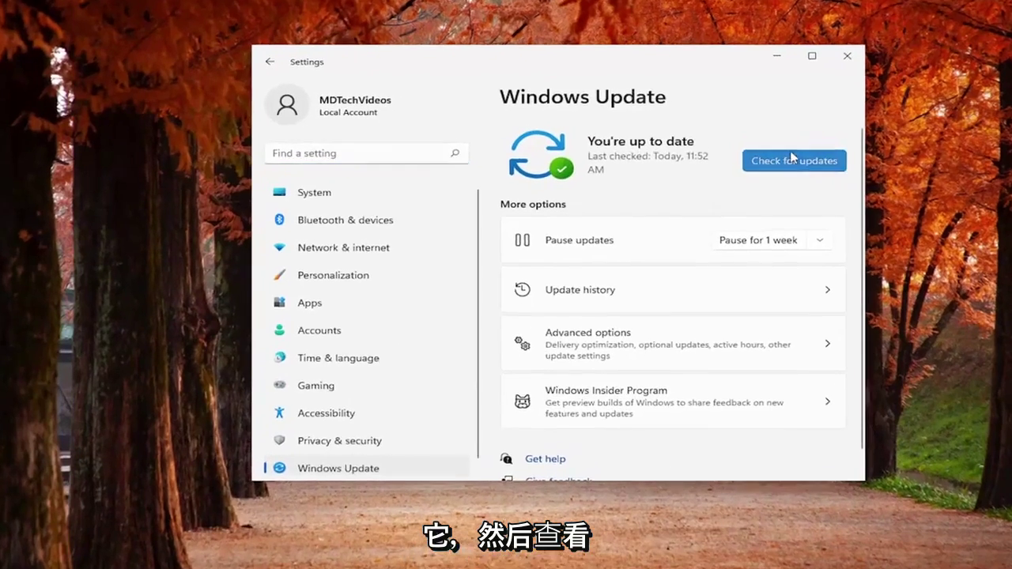
left_click(792, 157)
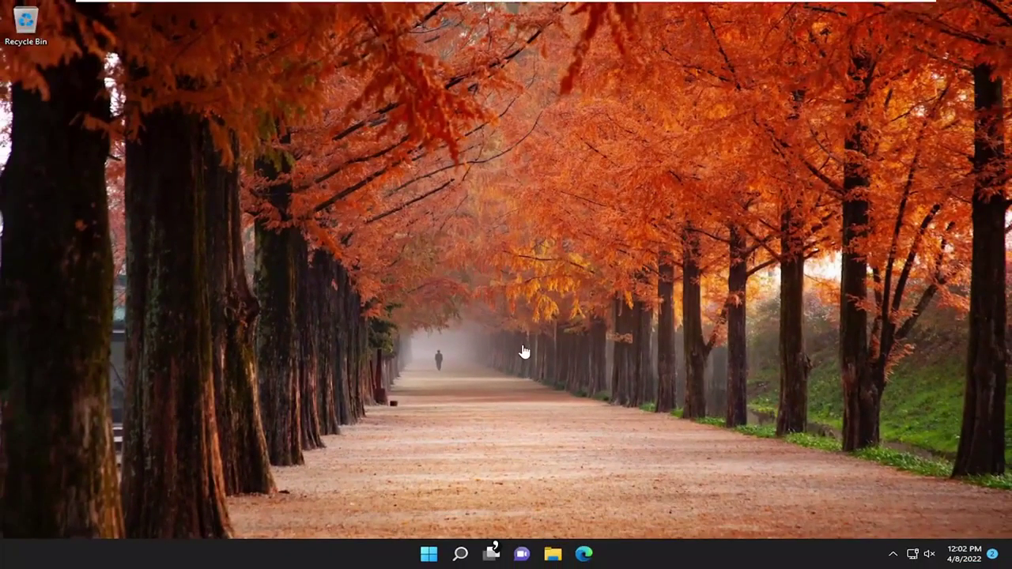
Try to open the folder C:\Windows\ServiceProfiles\LocalService\AppData\Local\Microsoft\NGC through the Run dialog, and close the dialog
left_click(455, 553)
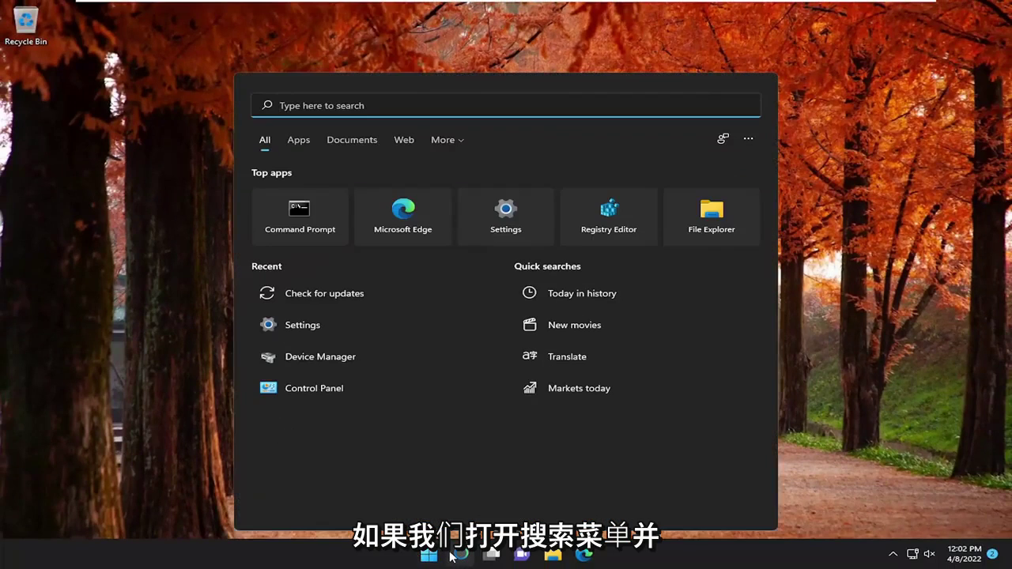
type("run")
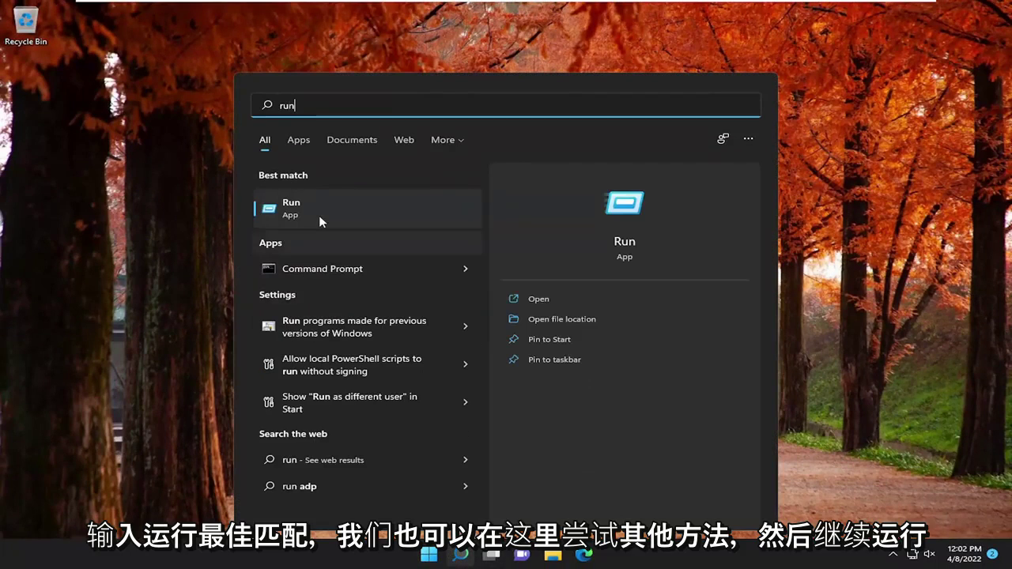
left_click(319, 215)
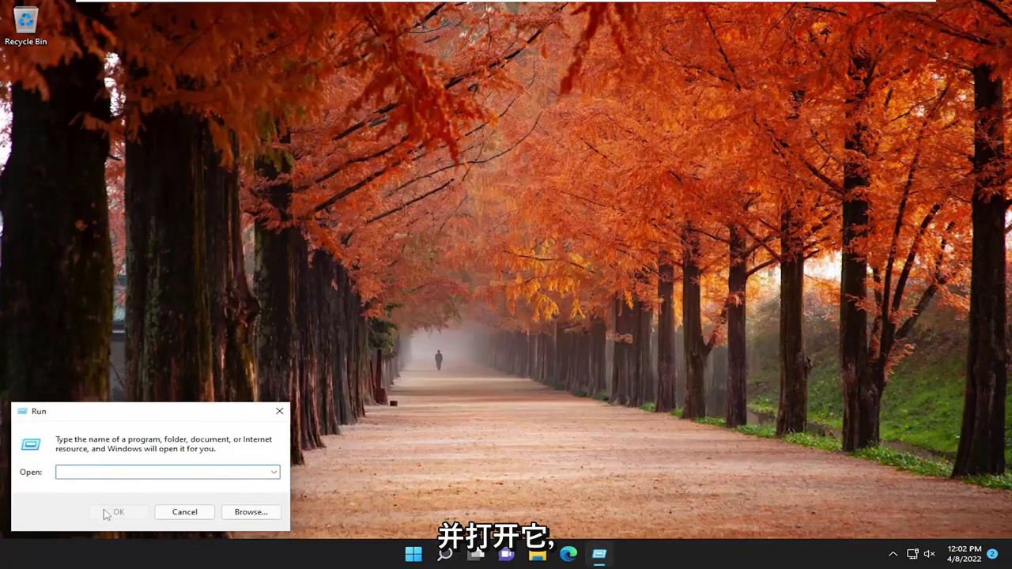
key("ctrl+v")
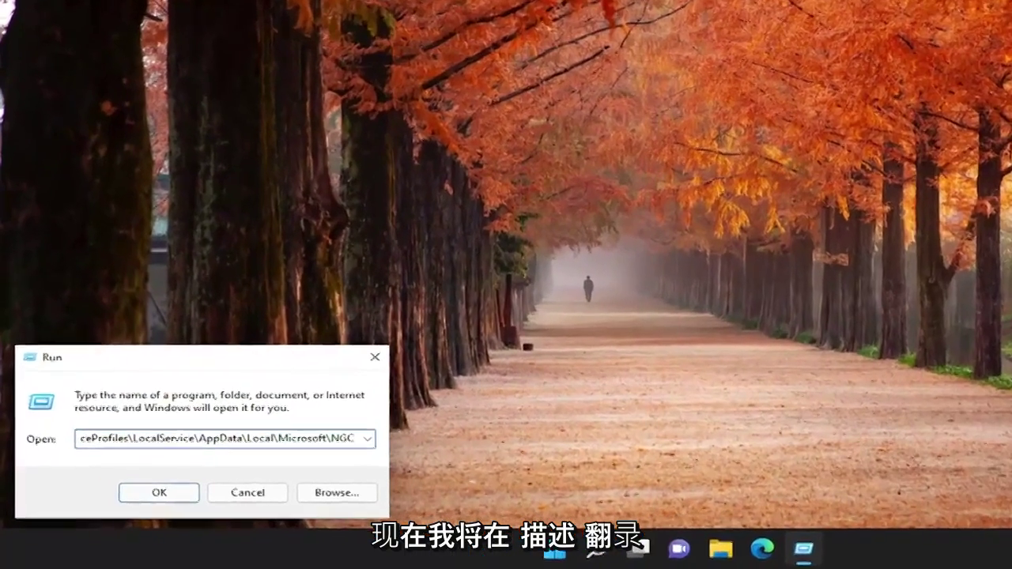
left_click_drag(147, 473, 18, 479)
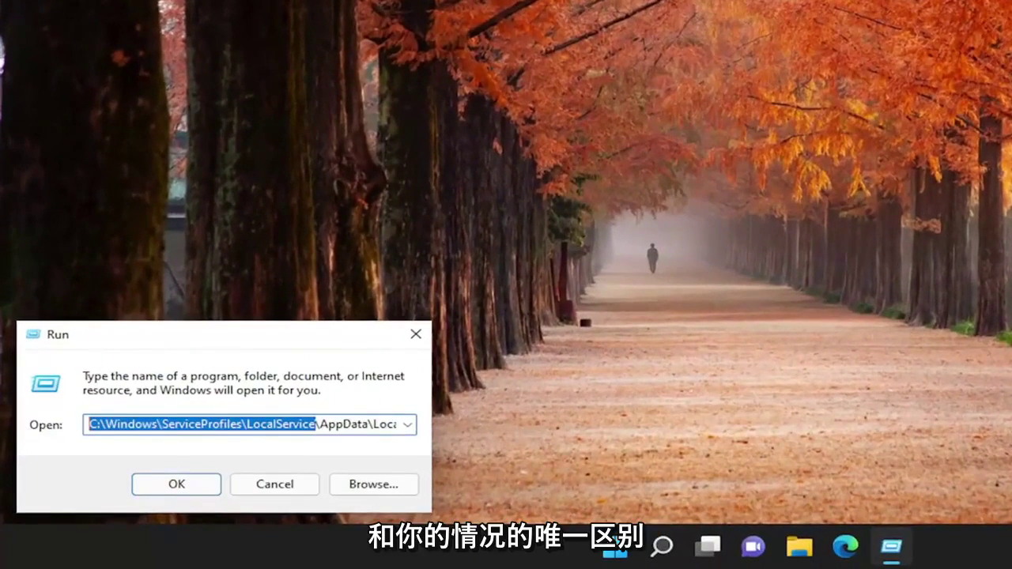
left_click(141, 425)
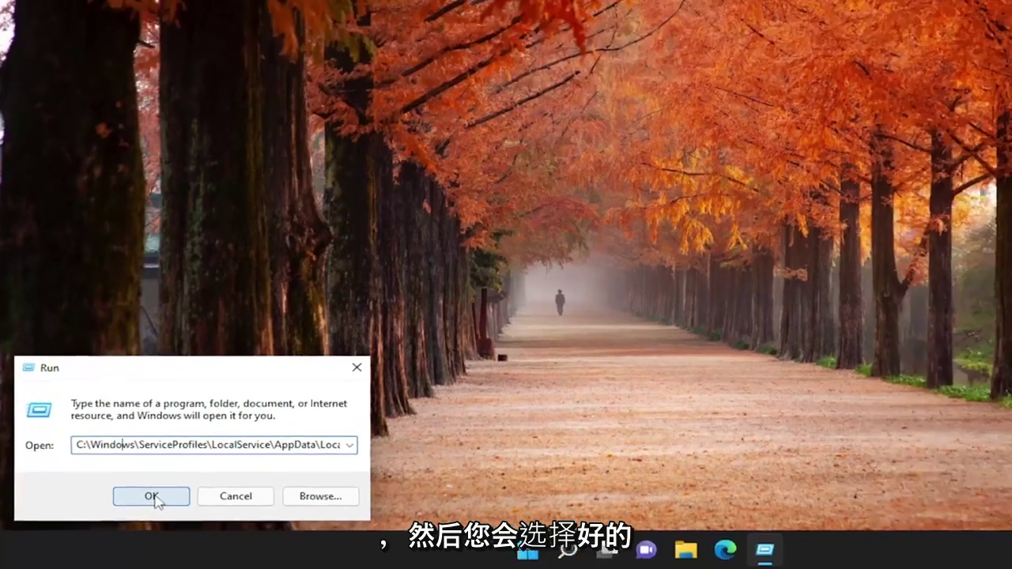
left_click(183, 492)
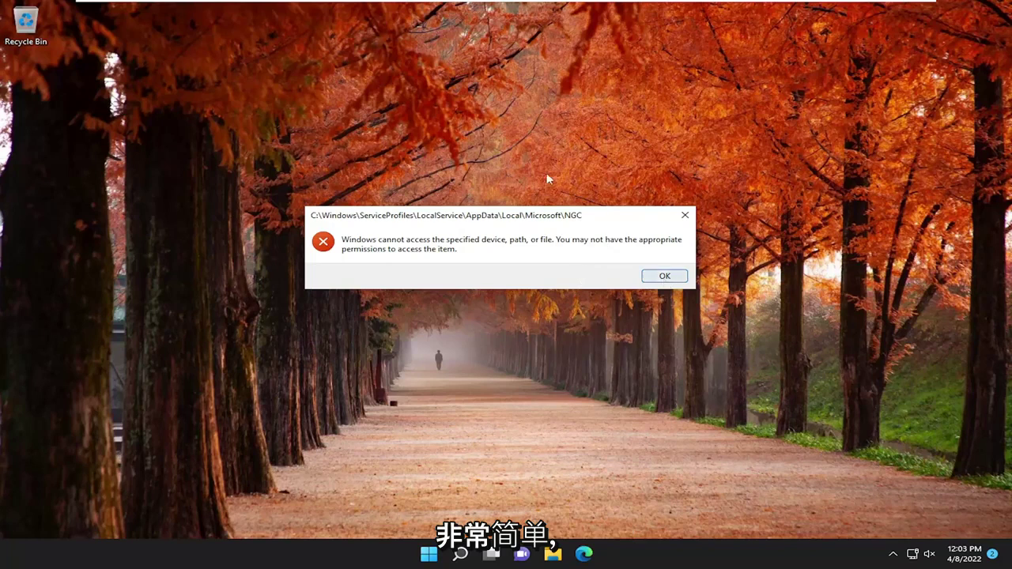
left_click(663, 276)
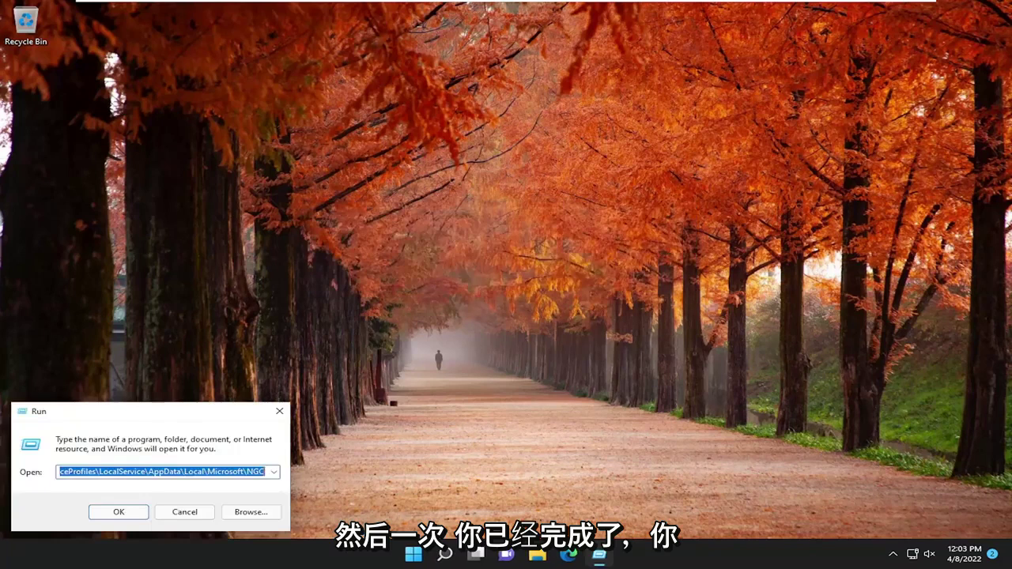
left_click(279, 411)
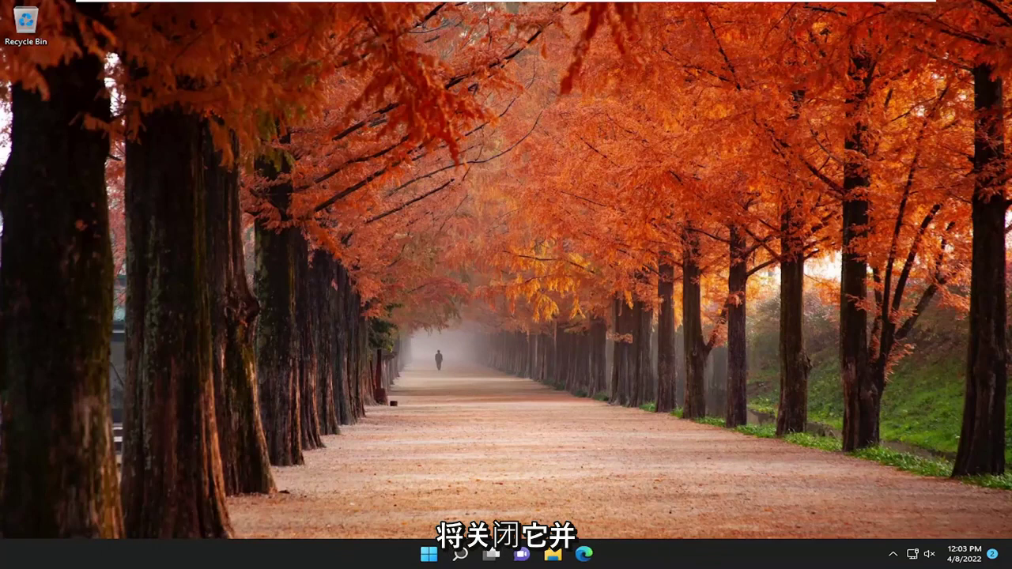
Search for regedit and launch Registry Editor as administrator, allowing it to make changes to the device
left_click(442, 556)
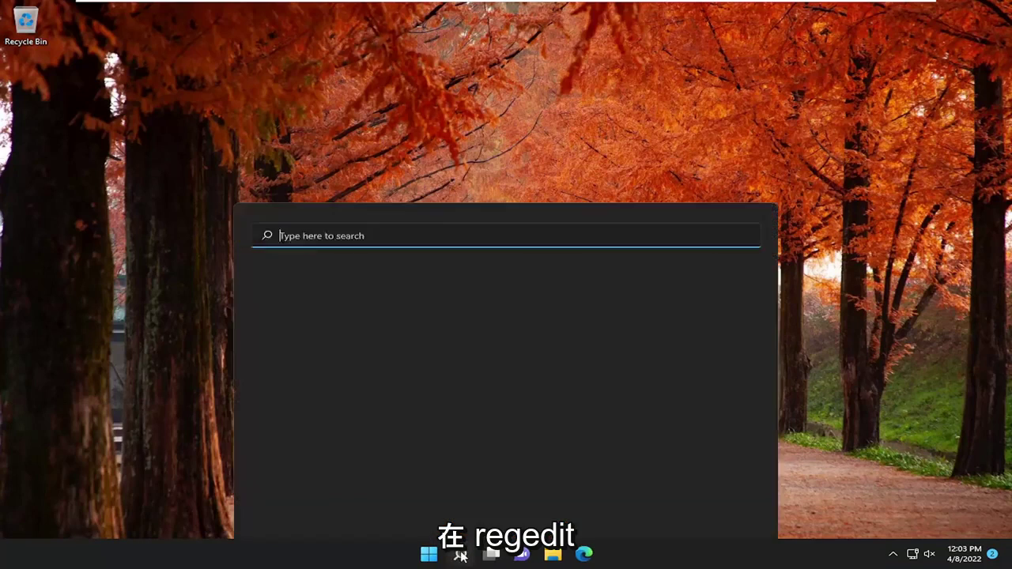
type("regedit")
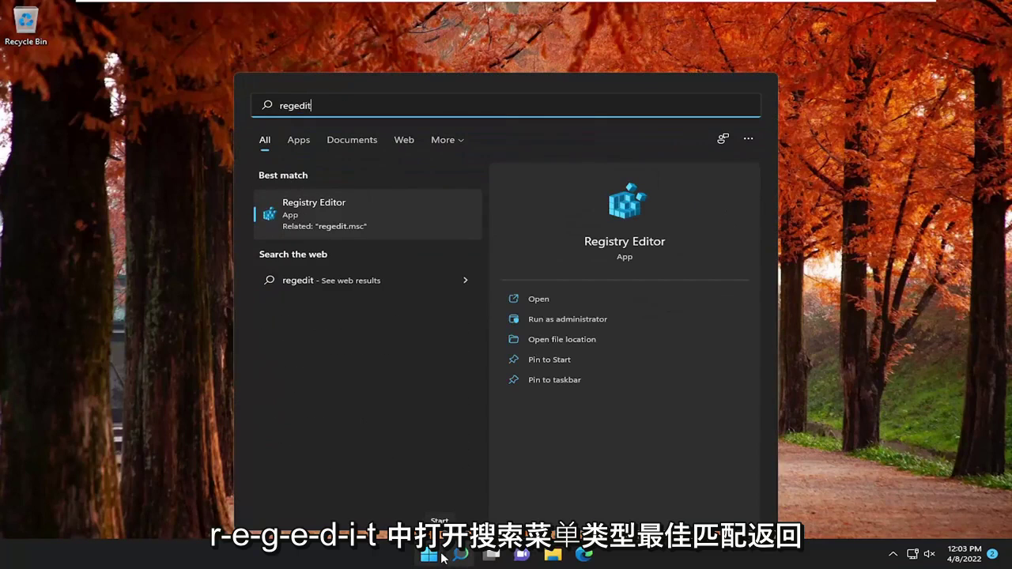
right_click(339, 223)
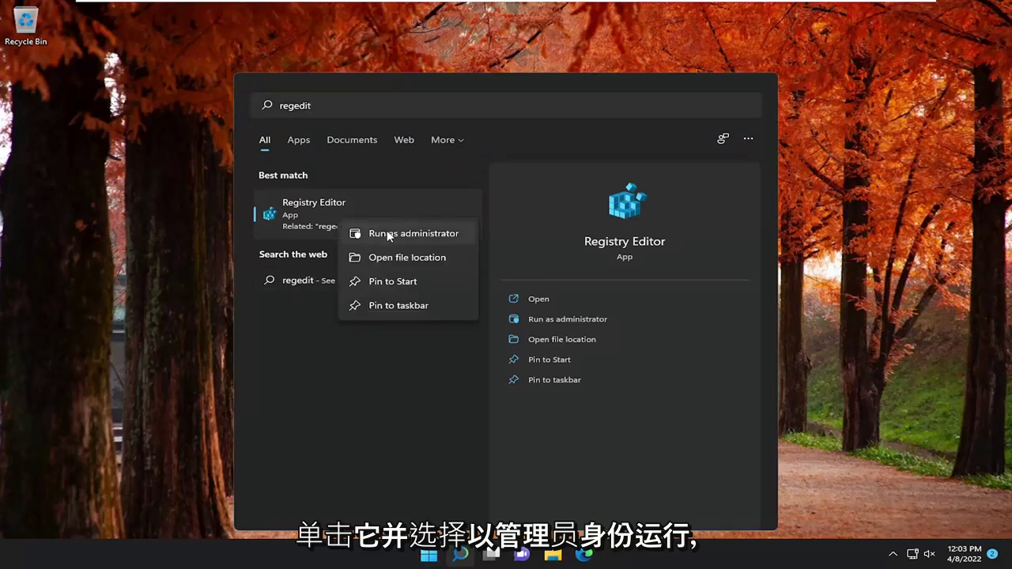
left_click(388, 235)
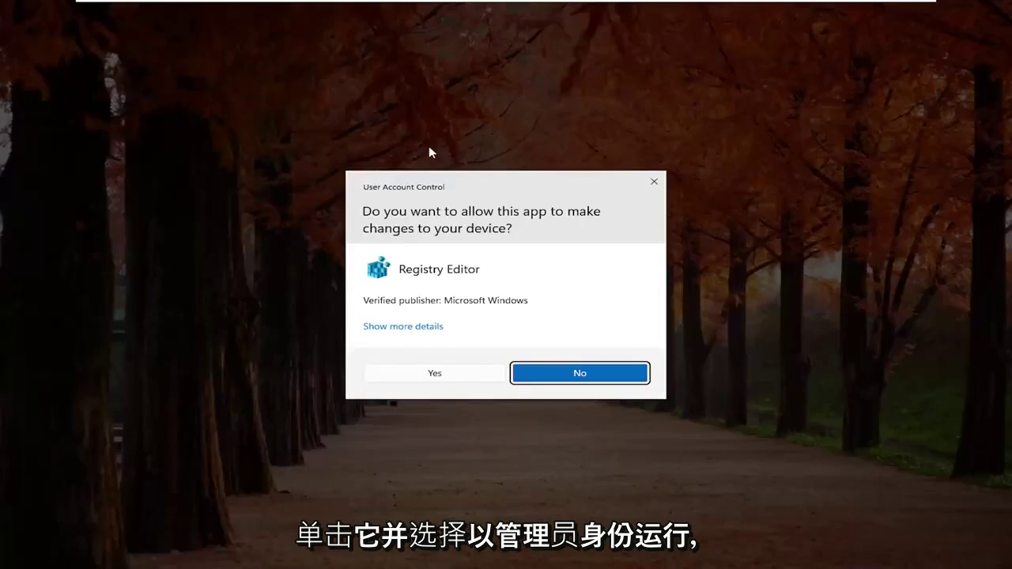
left_click(396, 369)
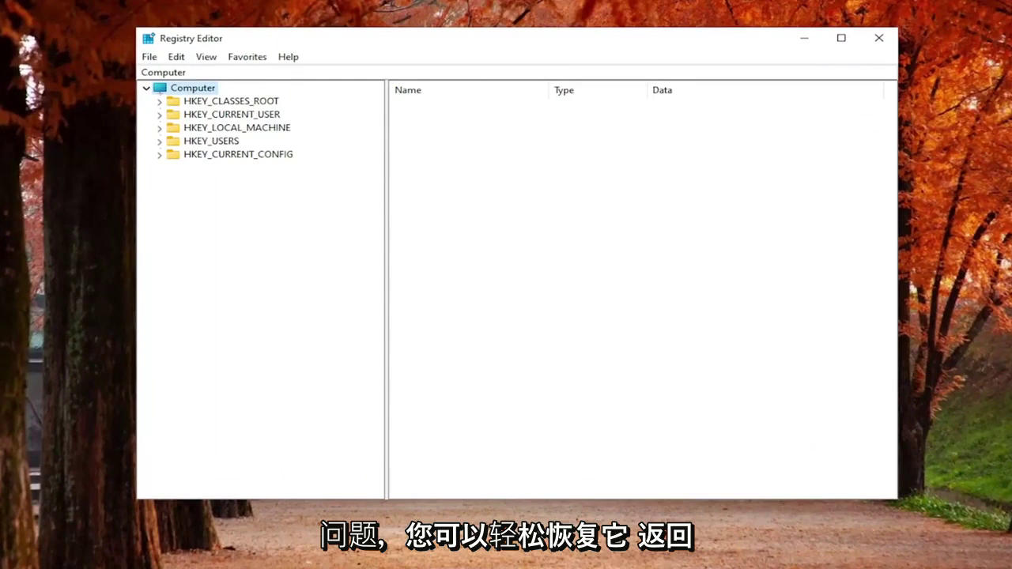
left_click(151, 61)
left_click(183, 93)
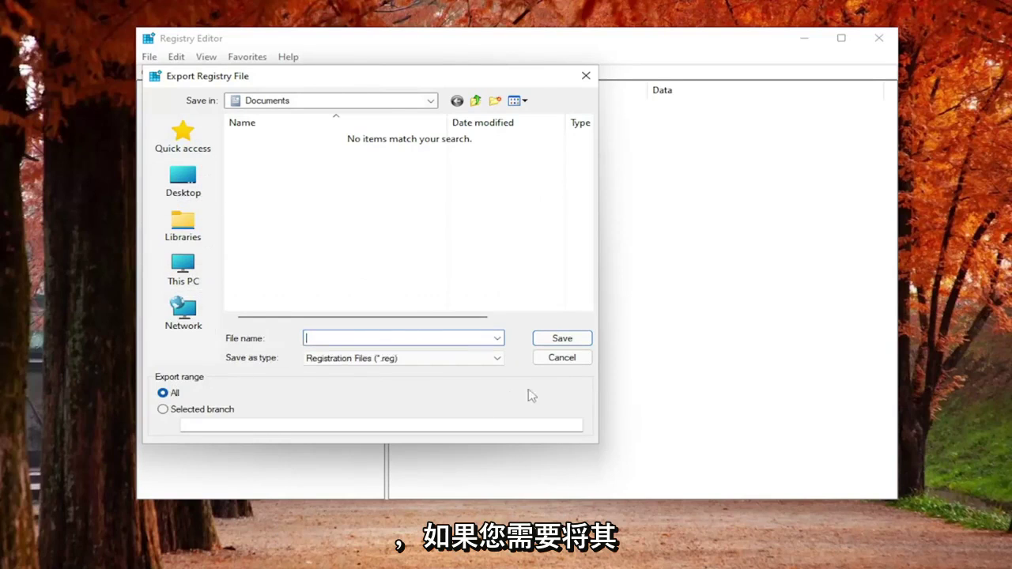
left_click(561, 361)
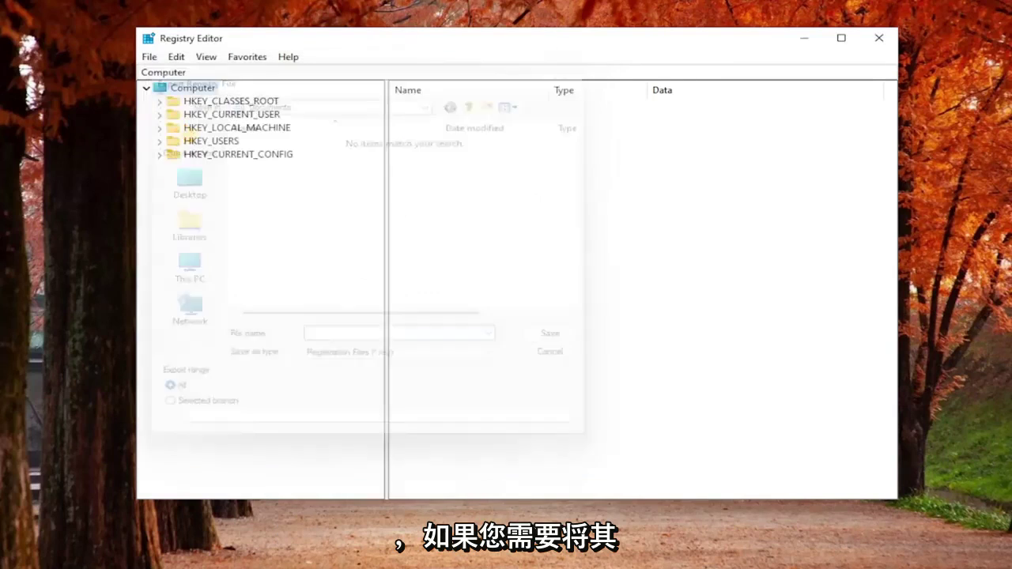
left_click(152, 59)
left_click(166, 72)
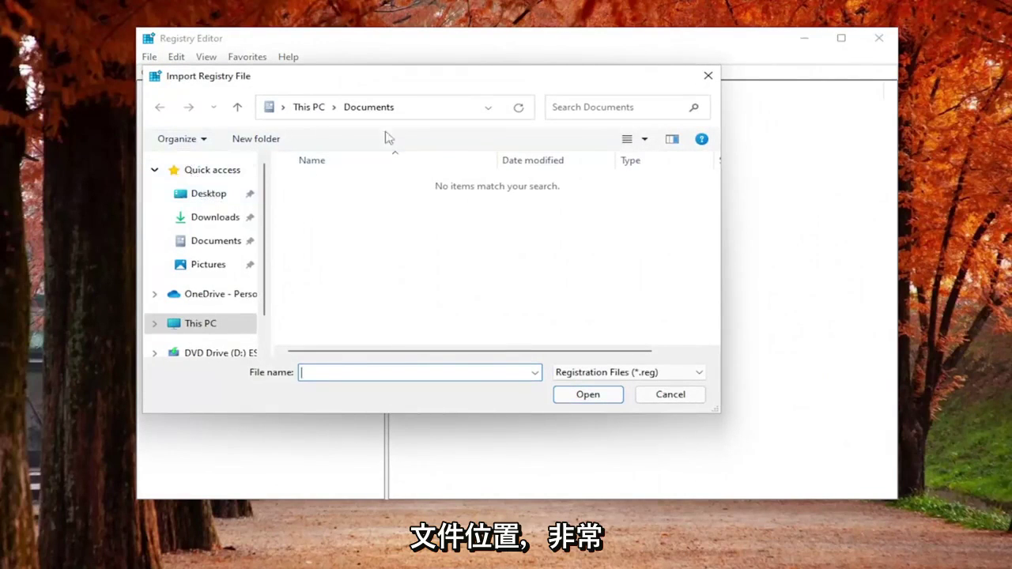
left_click(196, 201)
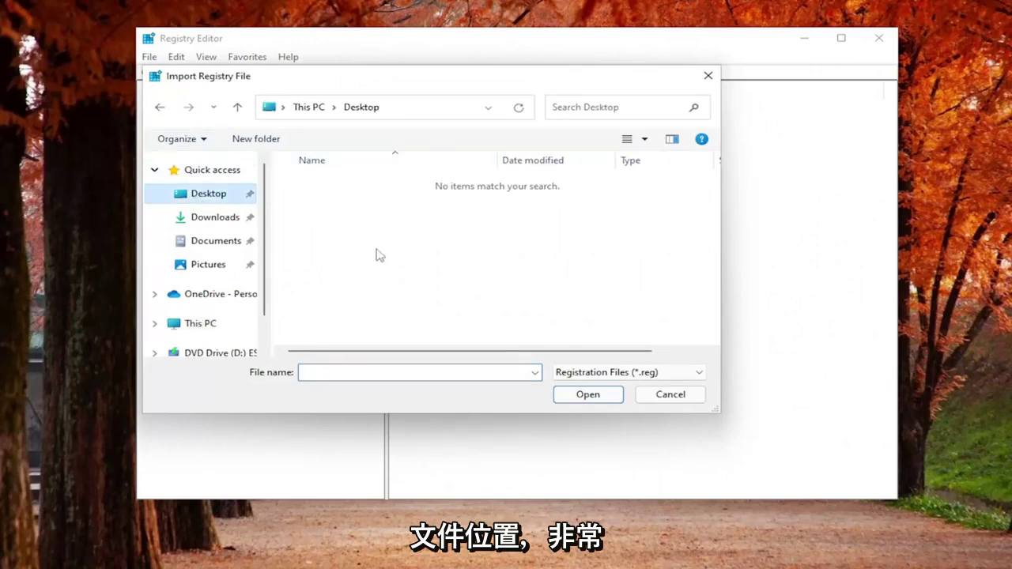
left_click(670, 395)
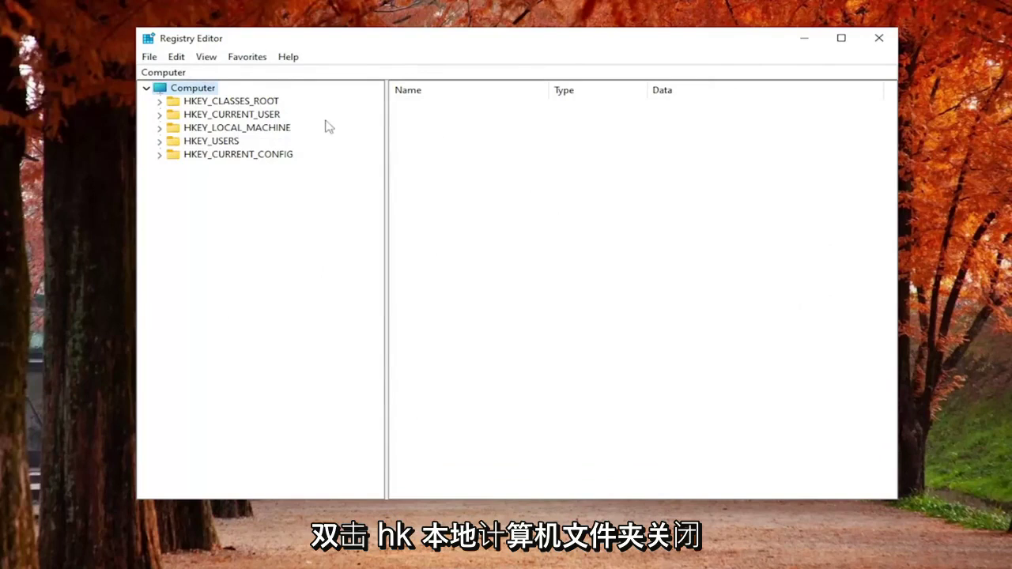
Navigate to the registry key HKEY_LOCAL_MACHINE\SOFTWARE\Policies\Microsoft\Windows\System
double_click(236, 130)
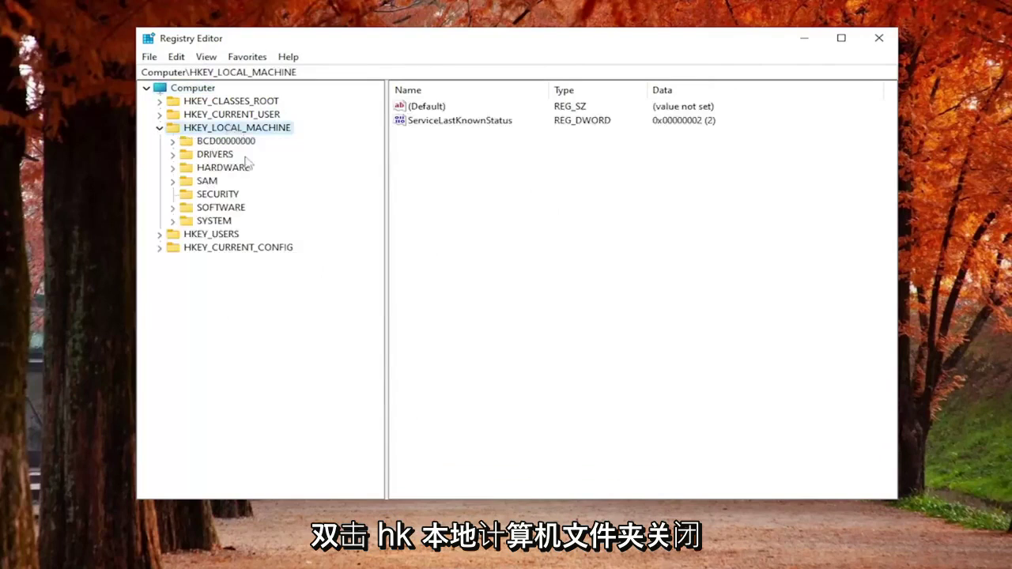
double_click(223, 208)
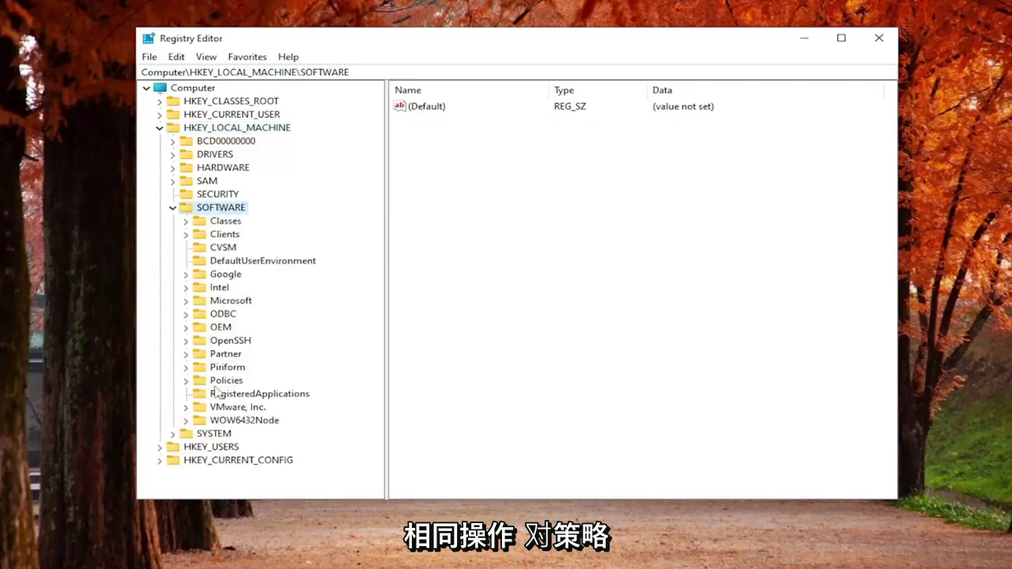
double_click(226, 381)
left_click(235, 394)
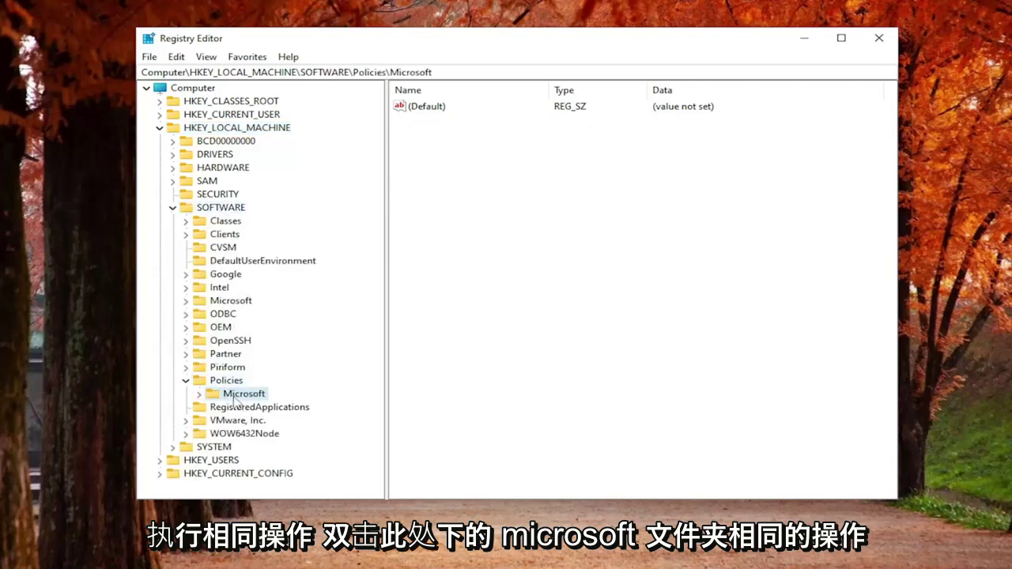
double_click(235, 395)
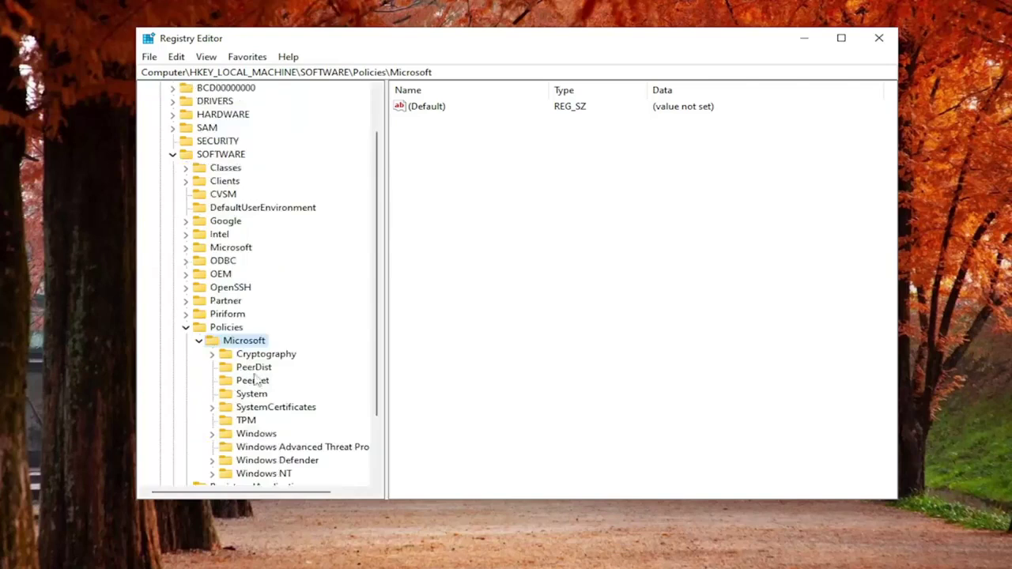
double_click(254, 395)
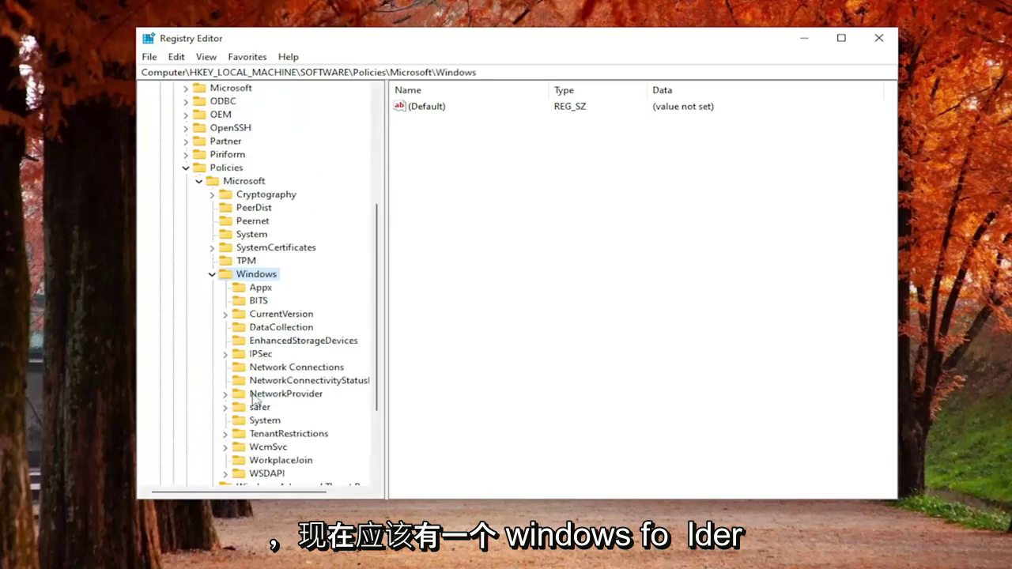
scroll(254, 396, "down", 1)
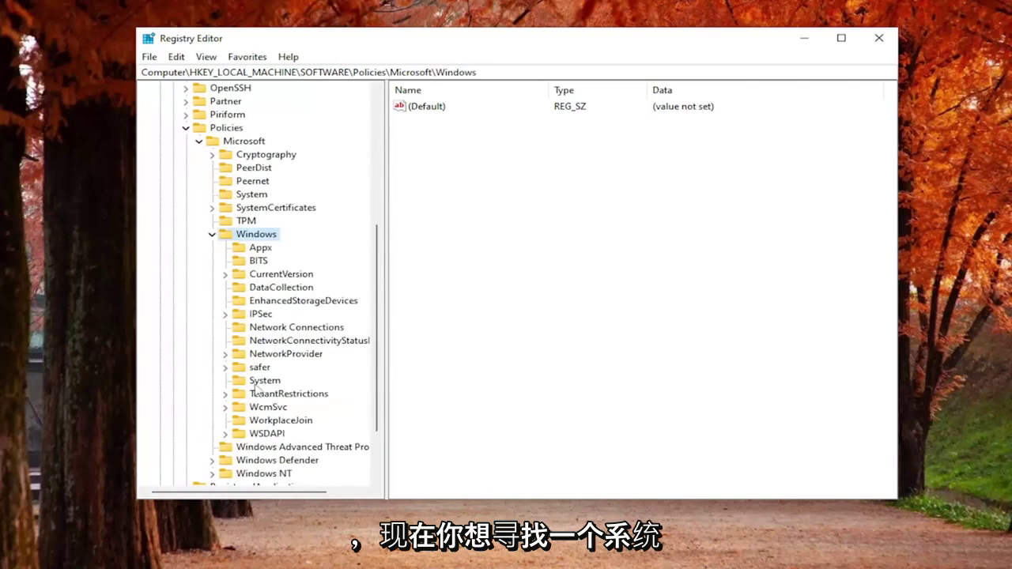
left_click(264, 383)
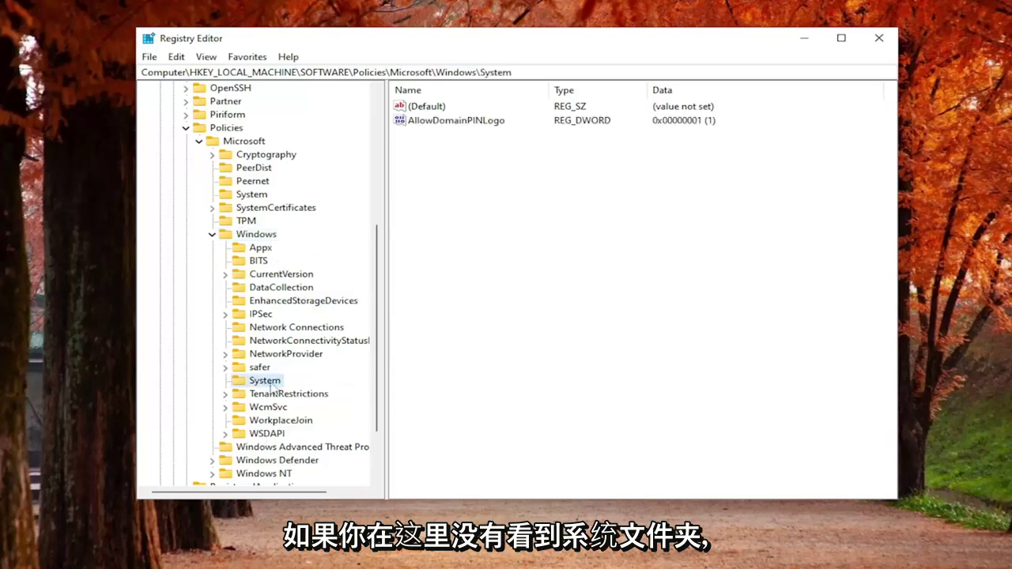
right_click(253, 236)
mouse_move(299, 261)
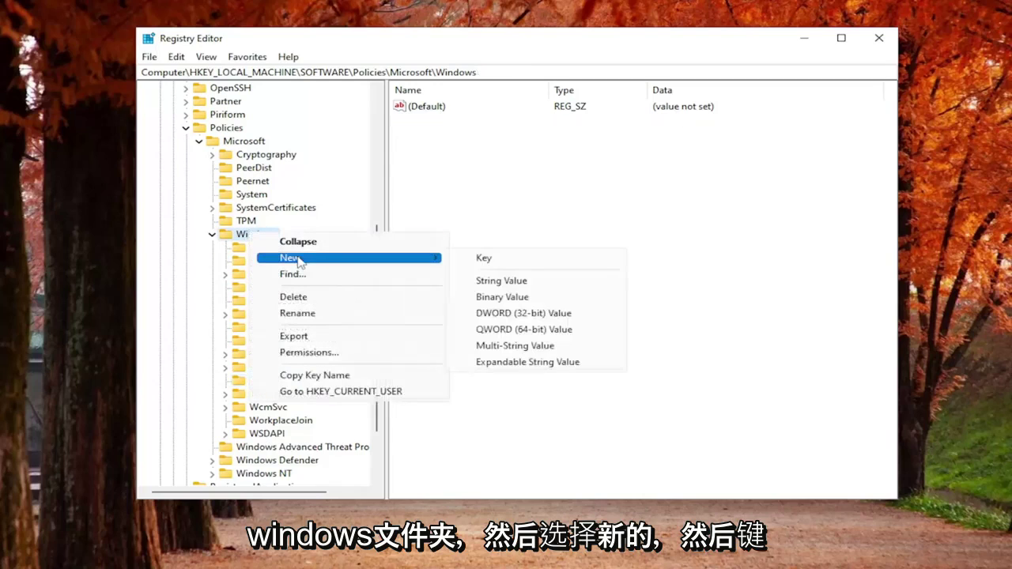
left_click(265, 434)
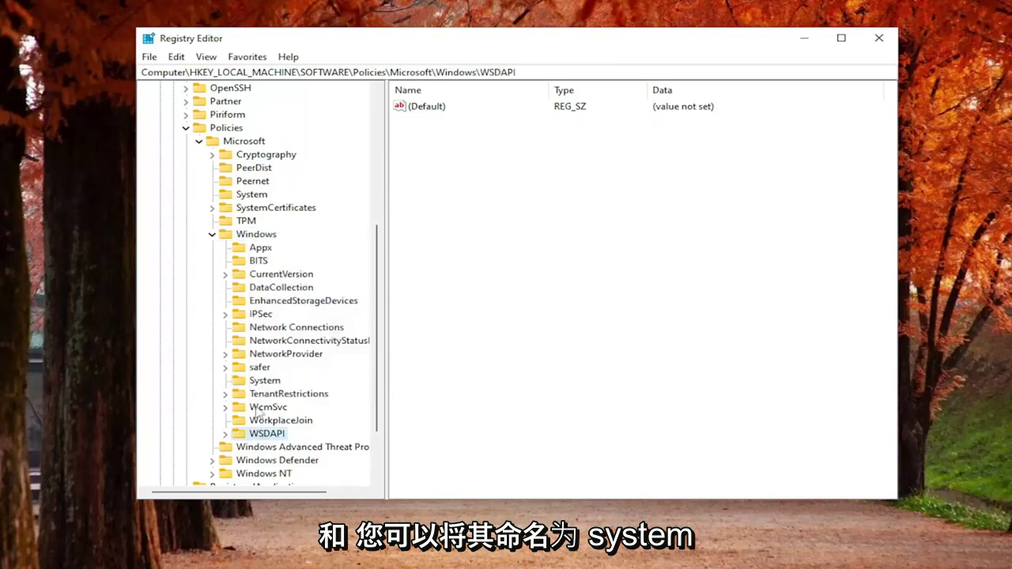
left_click(271, 383)
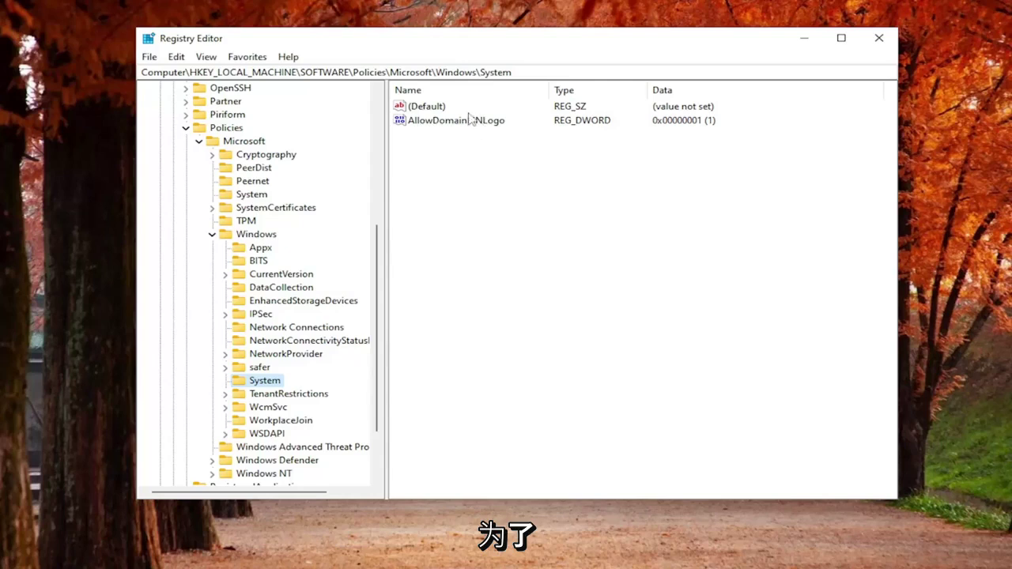
Add a new DWORD (32-bit) value to the Windows\System policies key
right_click(446, 179)
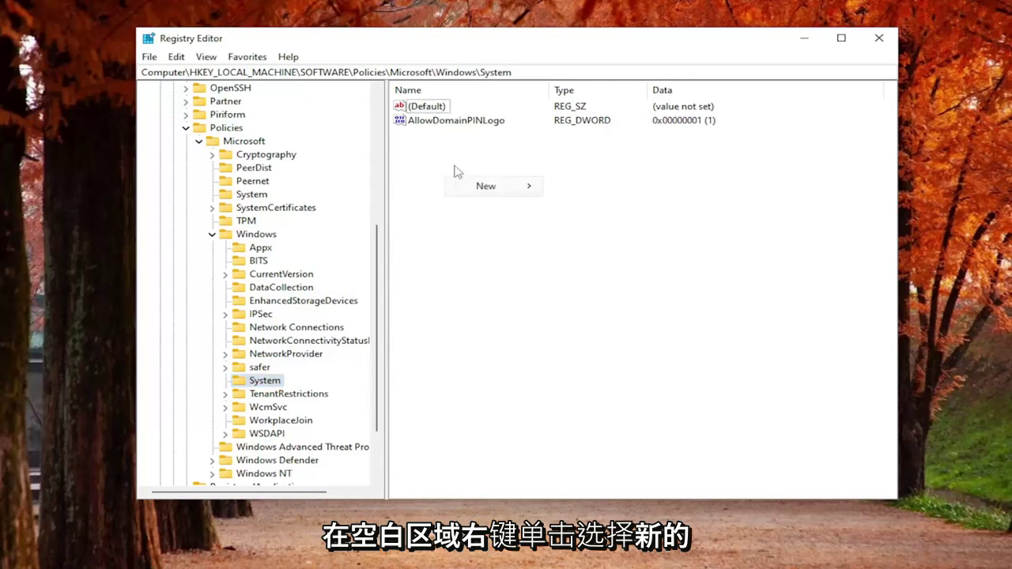
mouse_move(510, 189)
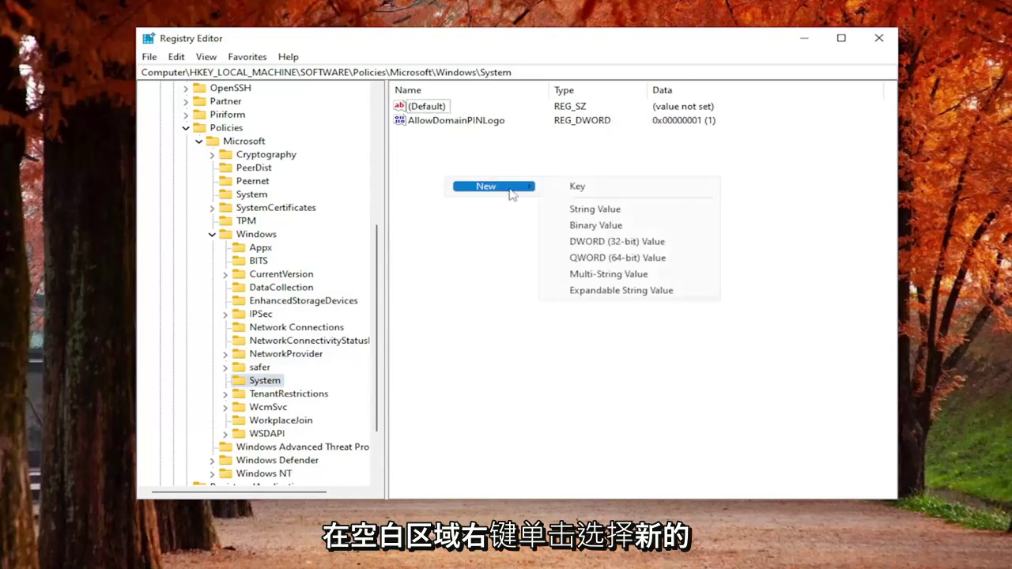
left_click(601, 242)
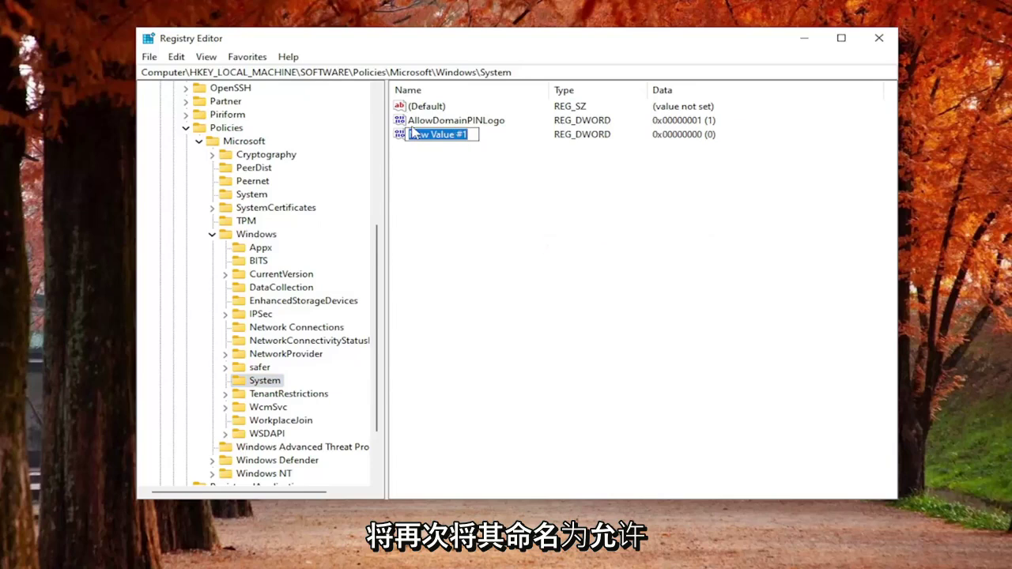
Set the value data of AllowDomainPINLogo to 1 with hexadecimal base and confirm the edit
left_click(496, 122)
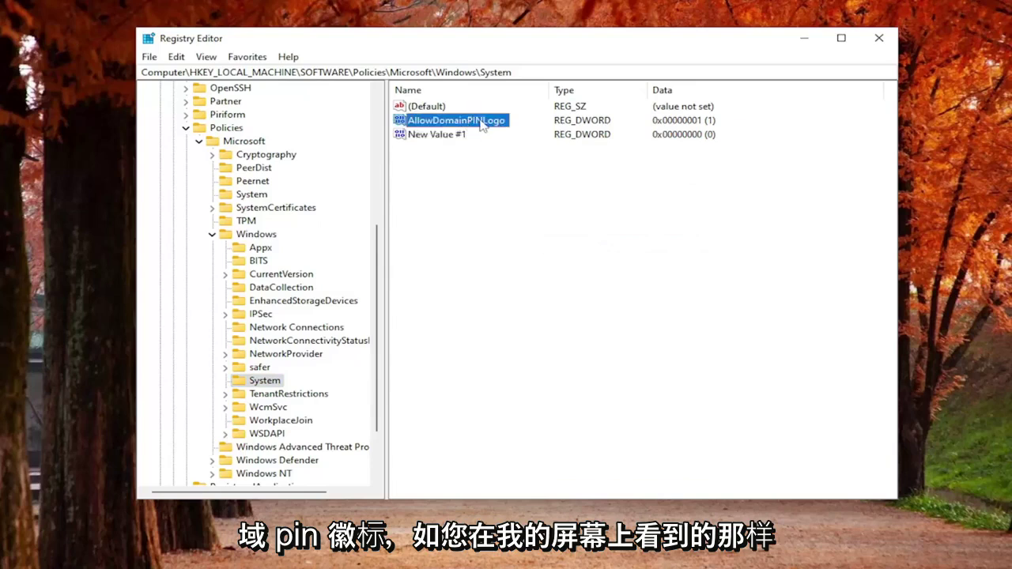
double_click(479, 125)
left_click_drag(318, 106, 499, 131)
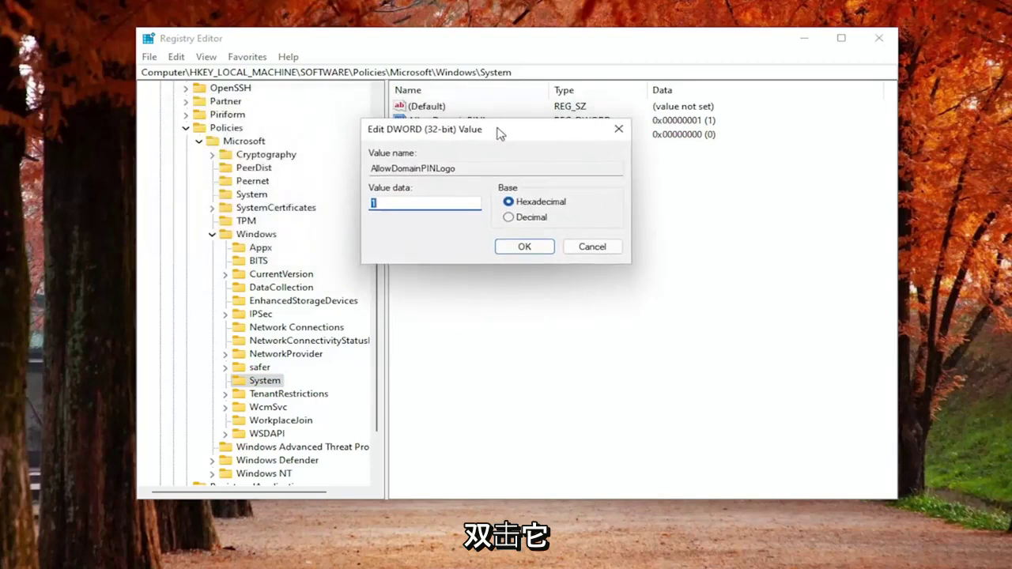
type("1")
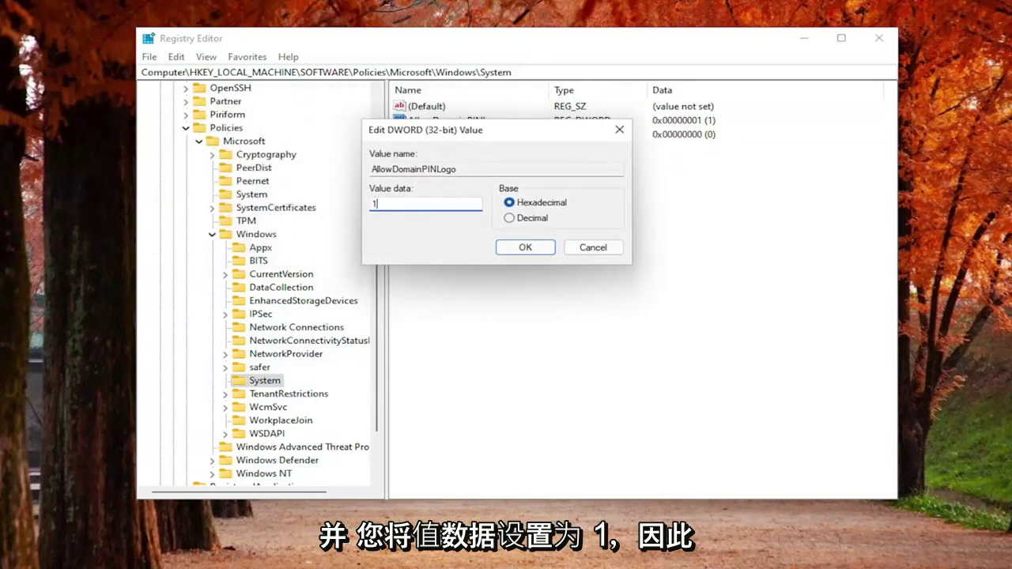
left_click(525, 248)
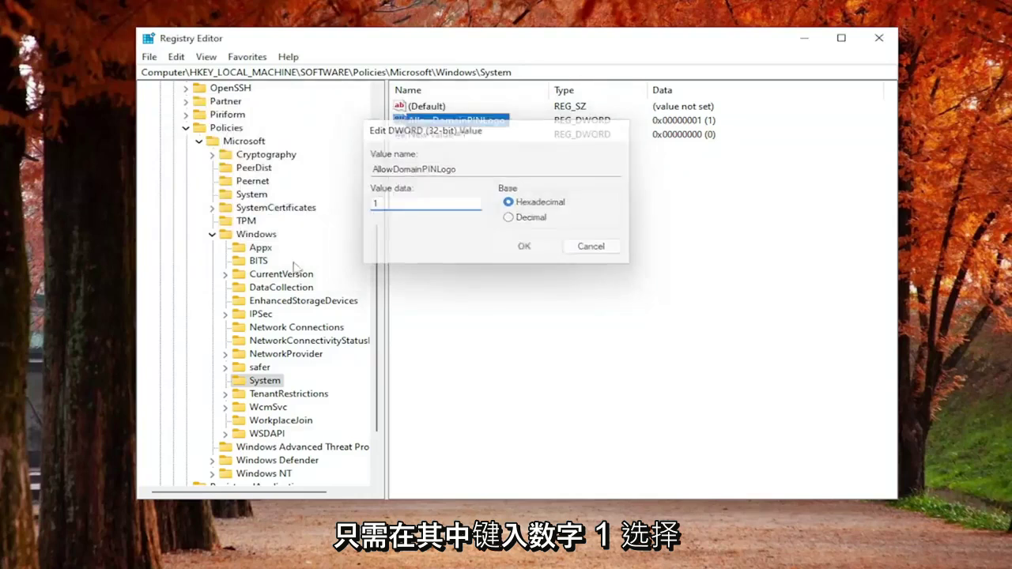
Collapse the expanded registry tree back to the root hives and close Registry Editor
left_click(212, 235)
left_click(198, 260)
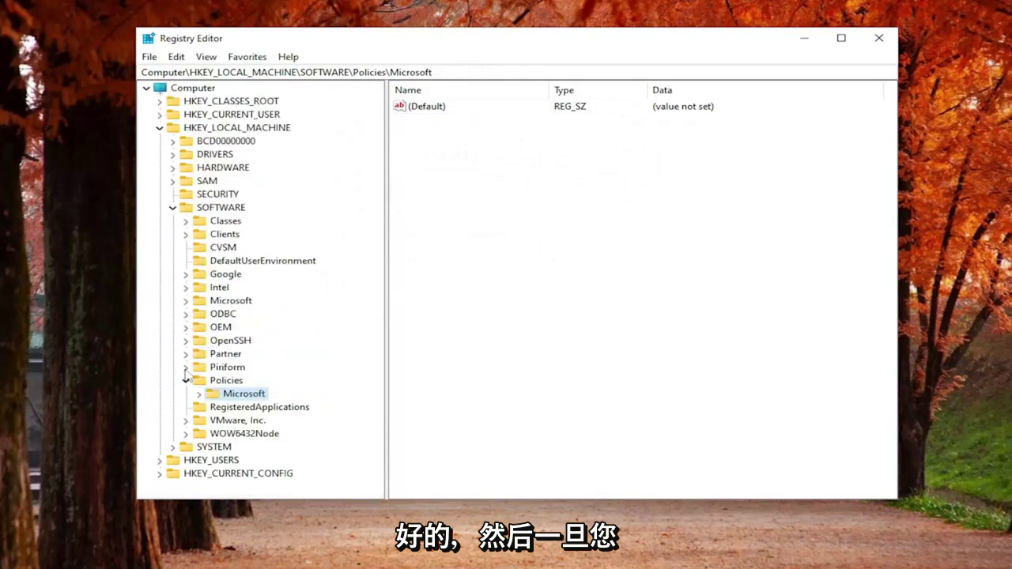
left_click(186, 380)
left_click(173, 207)
left_click(160, 128)
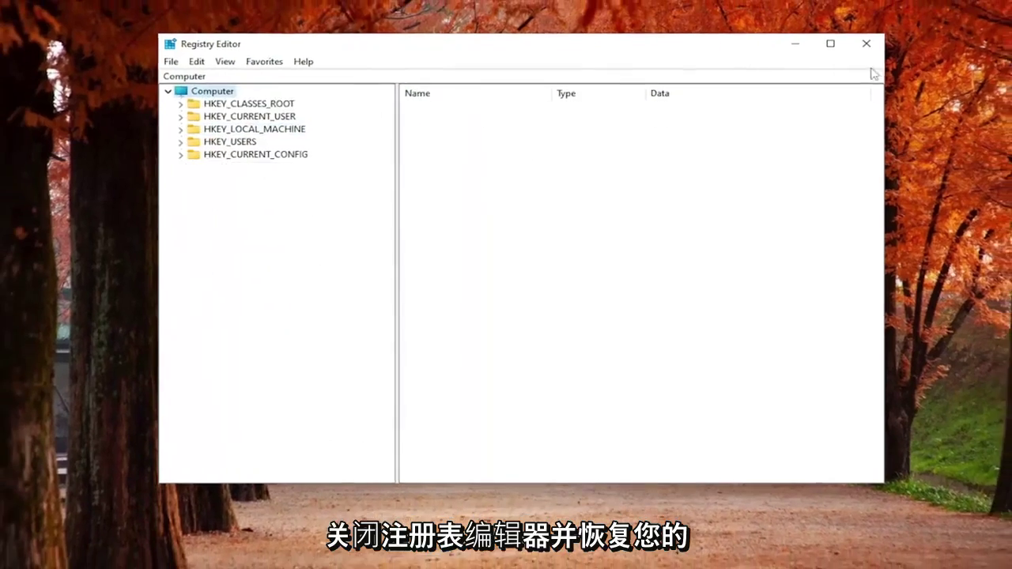
left_click(867, 44)
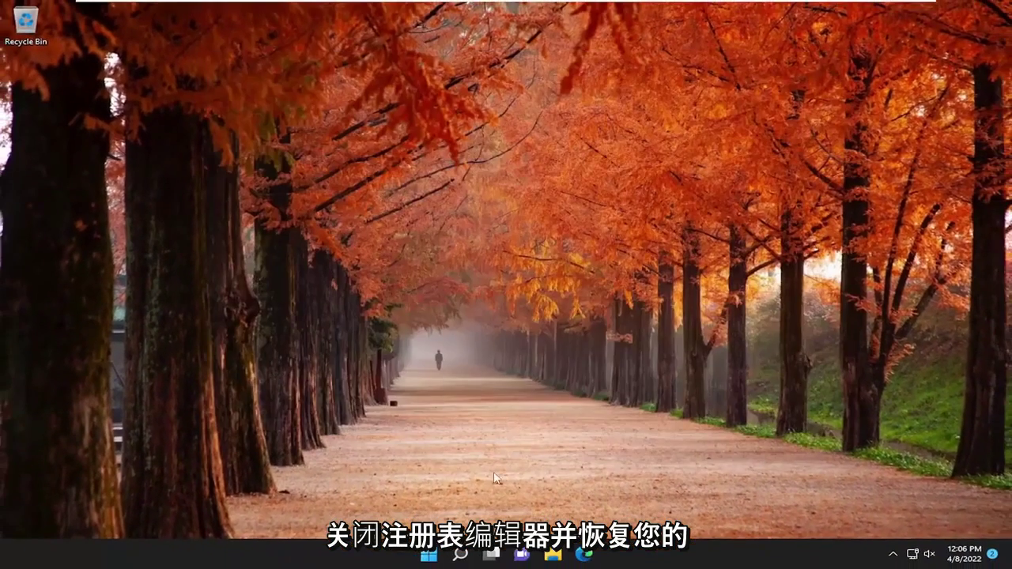
Bring up the shut down or sign out options for restarting the computer
key("super+x")
mouse_move(436, 505)
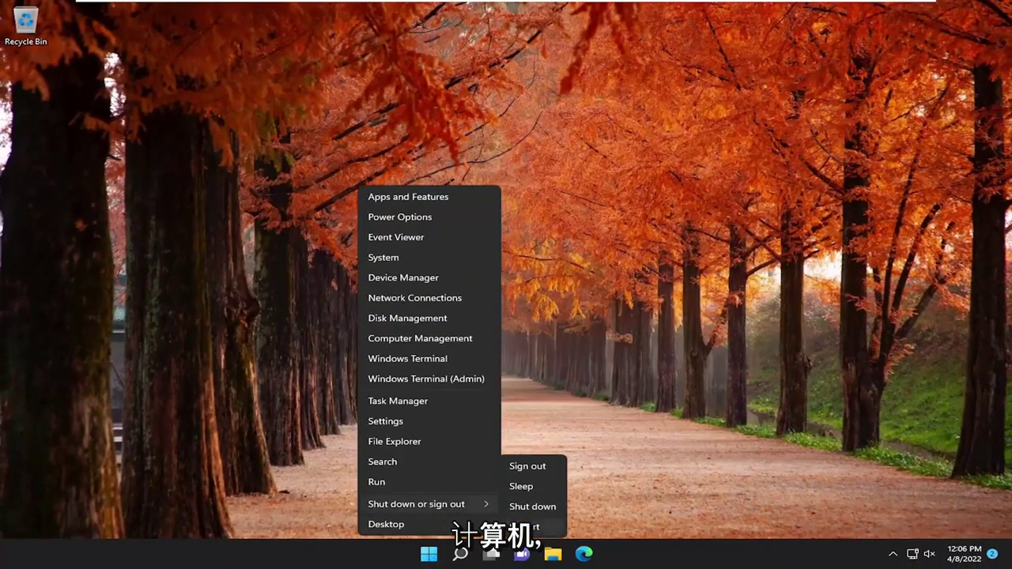